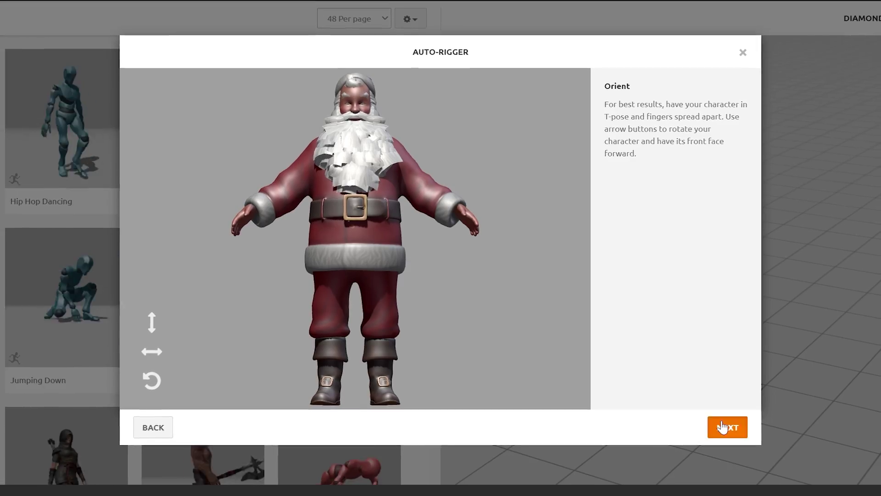
Place the chin, wrist, elbow, knee and groin markers on Santa and start auto-rigging
left_click(724, 425)
left_click_drag(197, 273, 258, 210)
left_click_drag(198, 306, 289, 190)
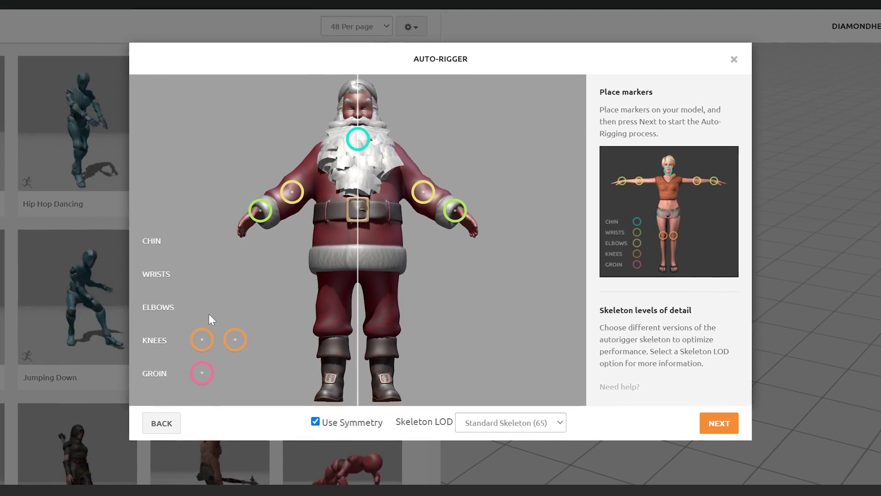
left_click_drag(198, 340, 332, 315)
left_click_drag(198, 374, 361, 273)
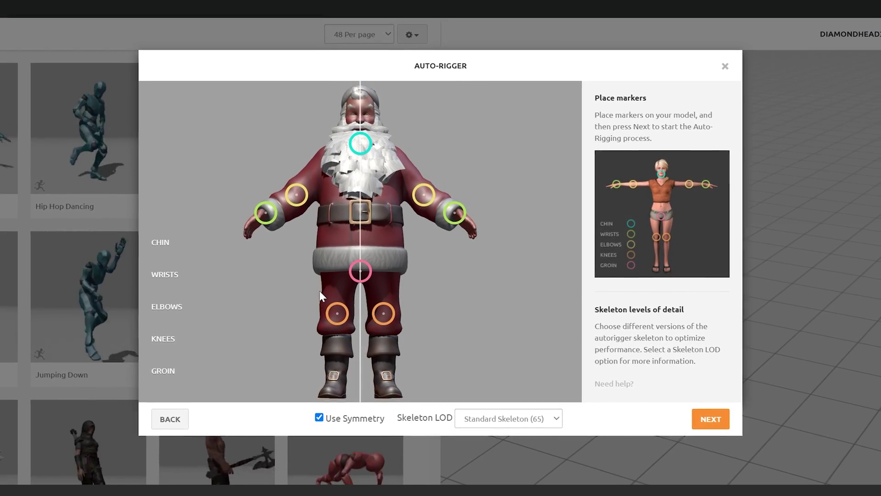
left_click_drag(294, 193, 301, 193)
left_click(706, 417)
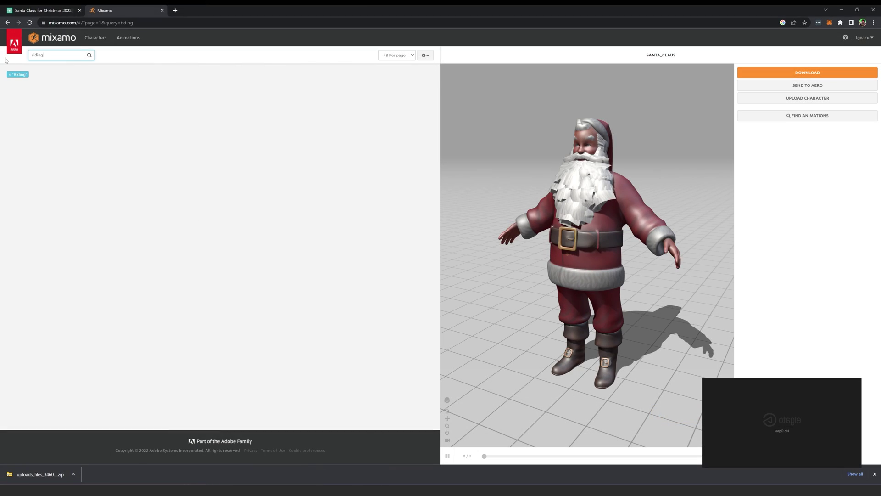
Preview Hiding Grab with a wider Character Arm-Space, then search for 'sitting' animations
left_click(186, 131)
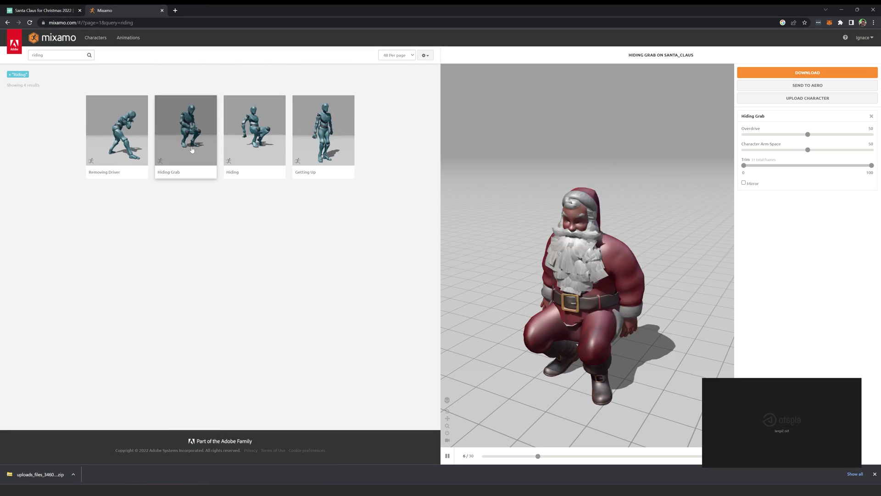
left_click_drag(808, 149, 877, 155)
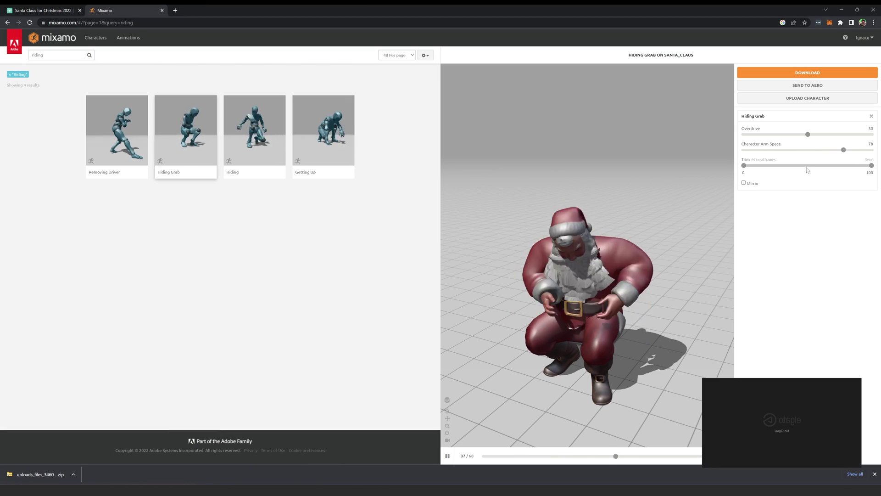
type("sitting")
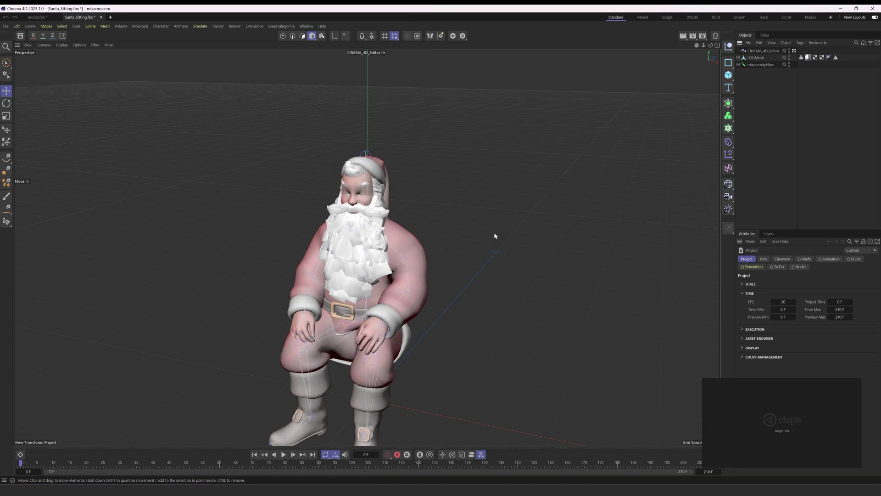
Add a PBR Light to the scene with the seated Santa
left_click(759, 272)
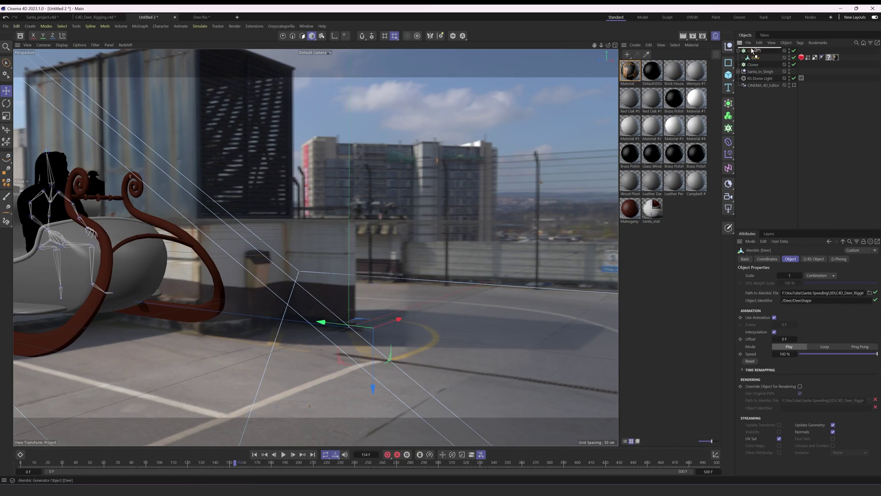
Select the Null holding the deer model for the Cloner setup
left_click(754, 58)
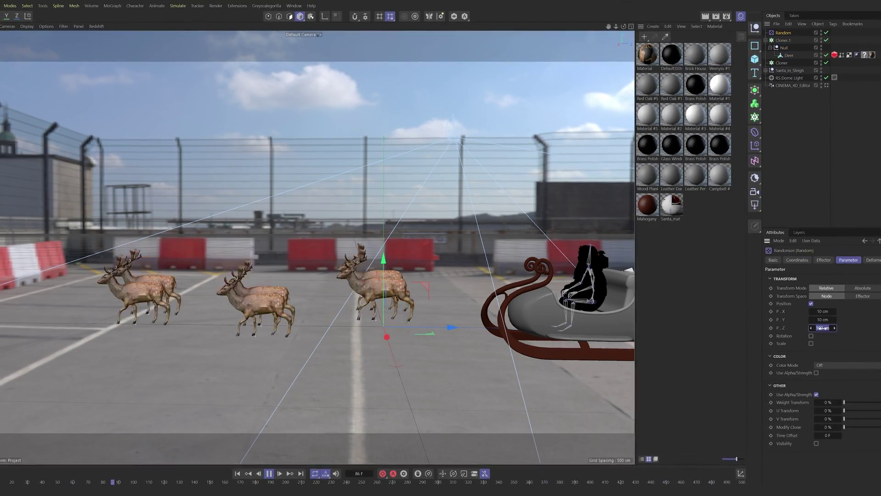
Review the Random effector's effector settings and its list of random modes
left_click(822, 260)
left_click(836, 304)
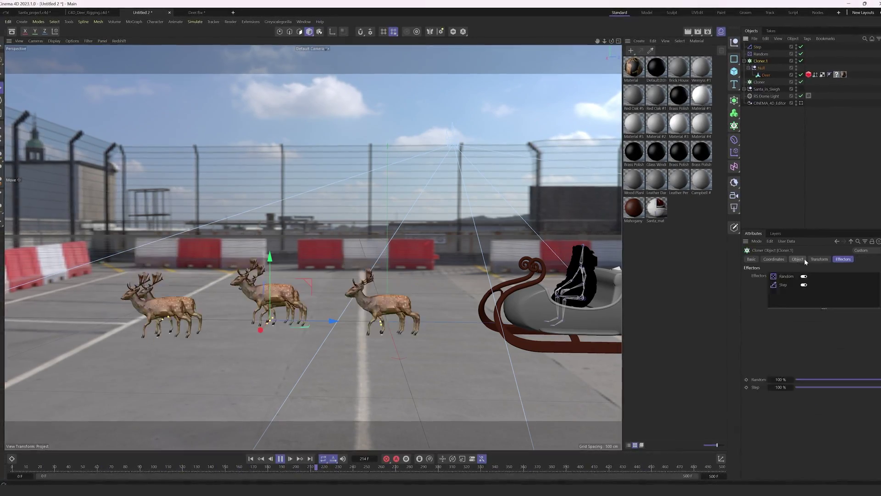
left_click(803, 258)
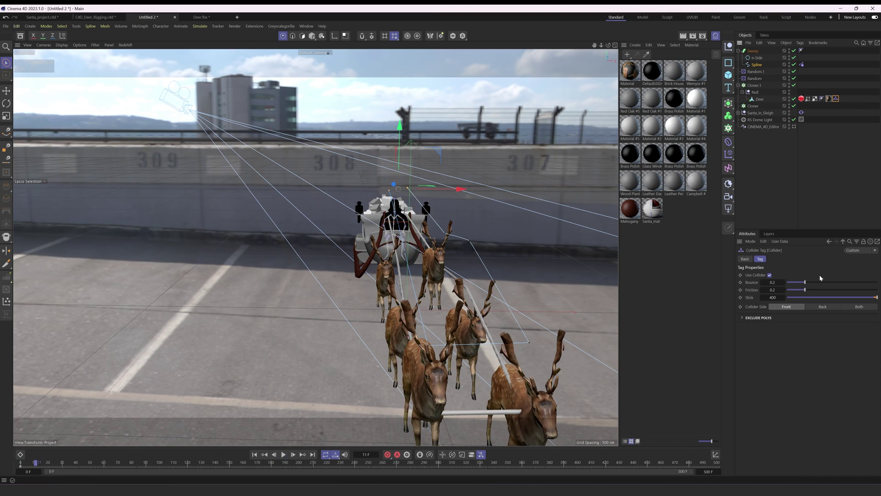
Give the sleigh a collider tag, raise rope stickiness, and preview playback up to frame 44
left_click(283, 454)
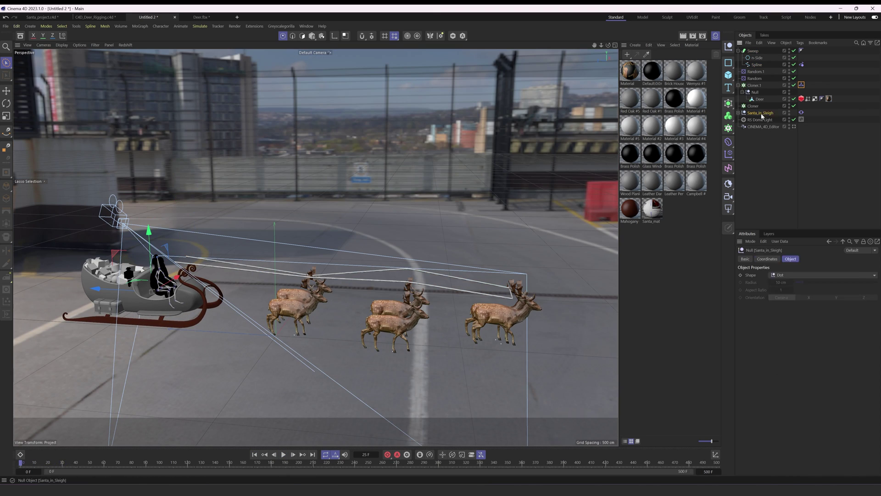
right_click(762, 116)
left_click(284, 454)
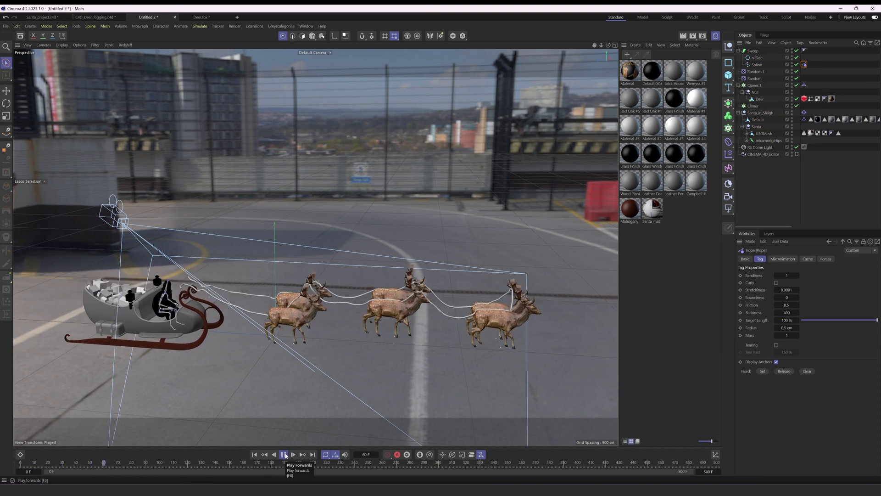
left_click(284, 454)
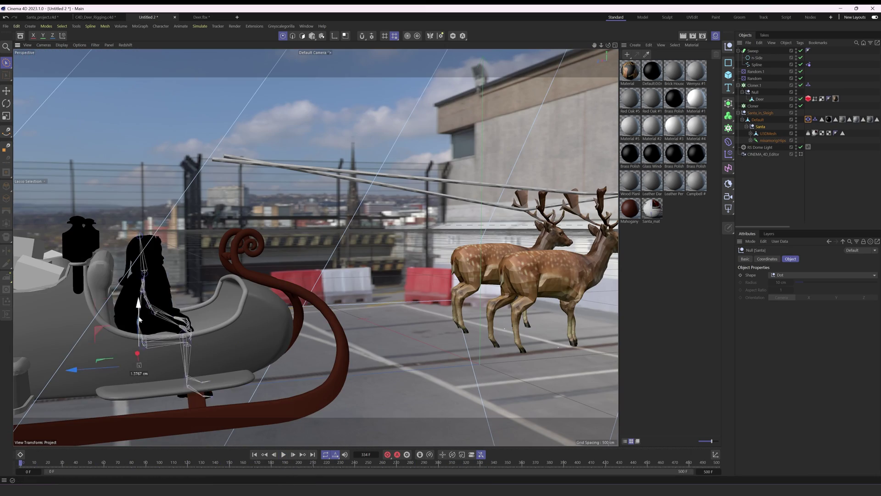
left_click(283, 454)
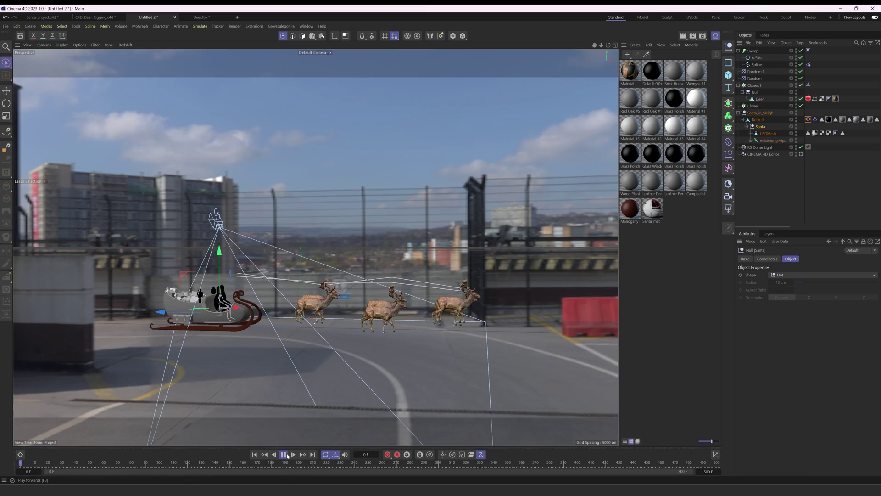
left_click(351, 320)
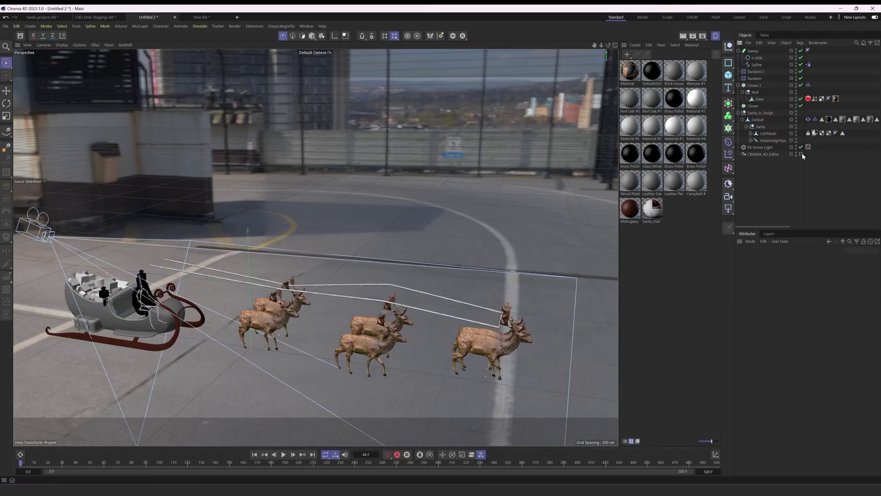
Resume the reindeer-and-sleigh animation playback from frame 44
left_click(282, 453)
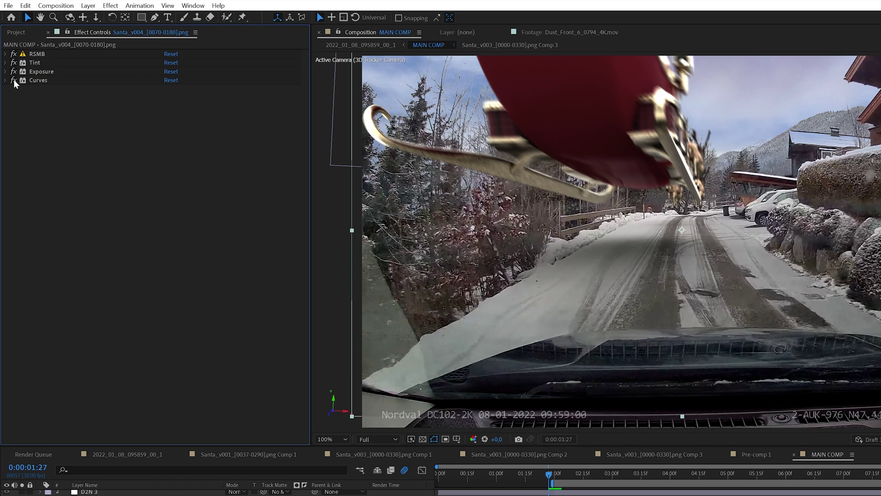
Toggle the Santa layer's Curves effect off and on and step back a couple of frames
left_click(13, 81)
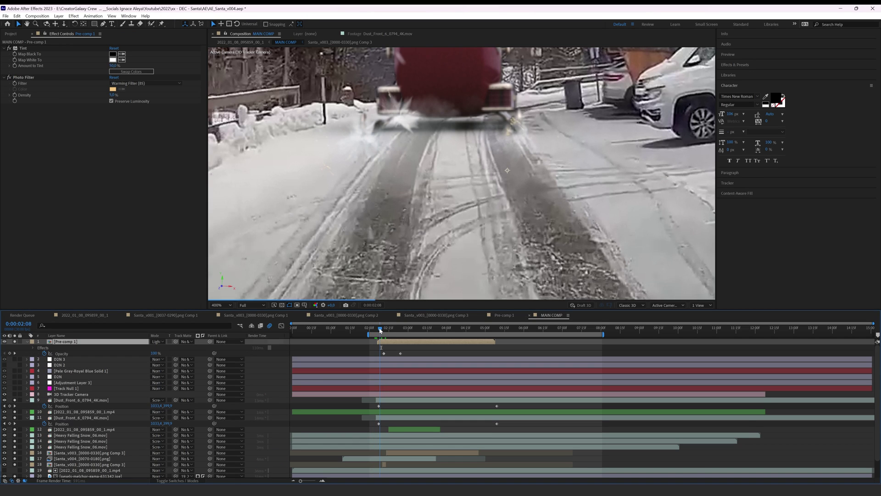
left_click_drag(380, 330, 378, 330)
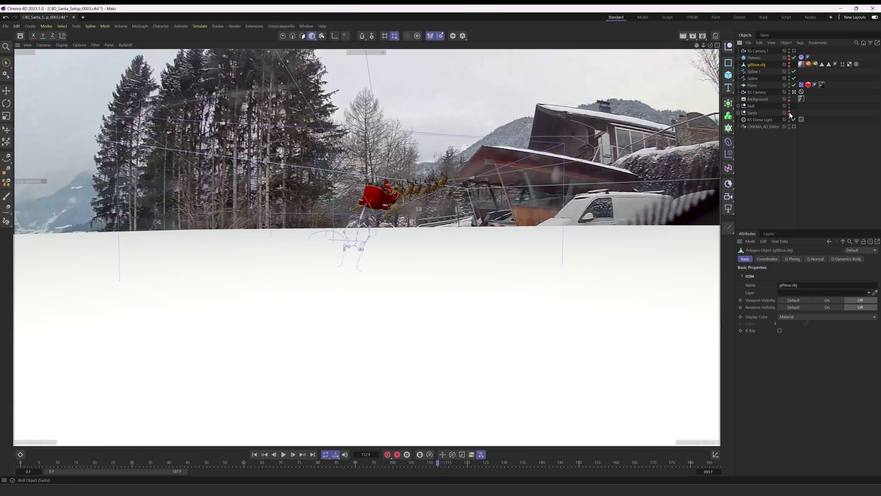
Orbit around the gift box, play its drop until it lands, then replay from frame 100
left_click_drag(479, 174, 358, 260, "alt")
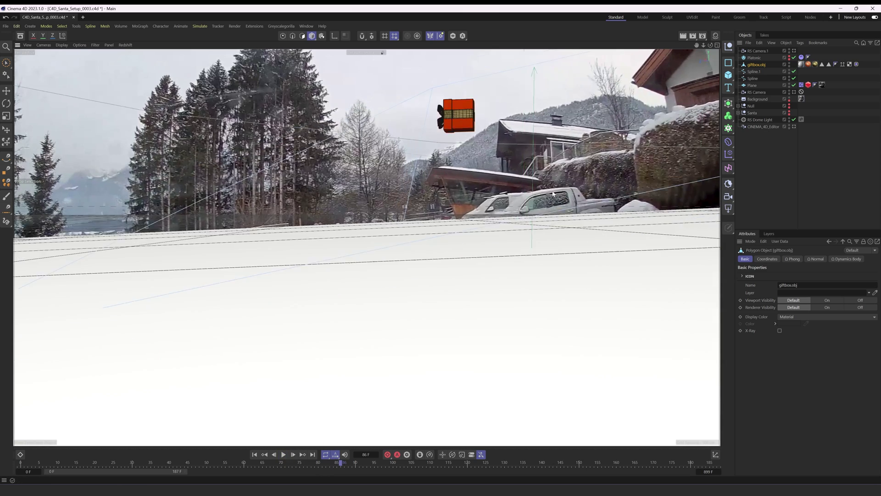
left_click_drag(500, 224, 263, 252, "alt")
left_click_drag(387, 415, 488, 290, "alt")
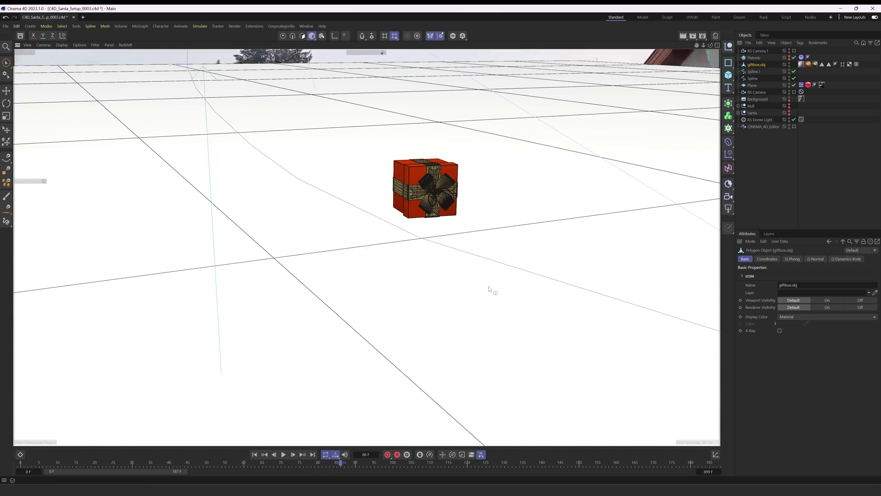
left_click(283, 454)
left_click_drag(491, 336, 446, 466, "alt")
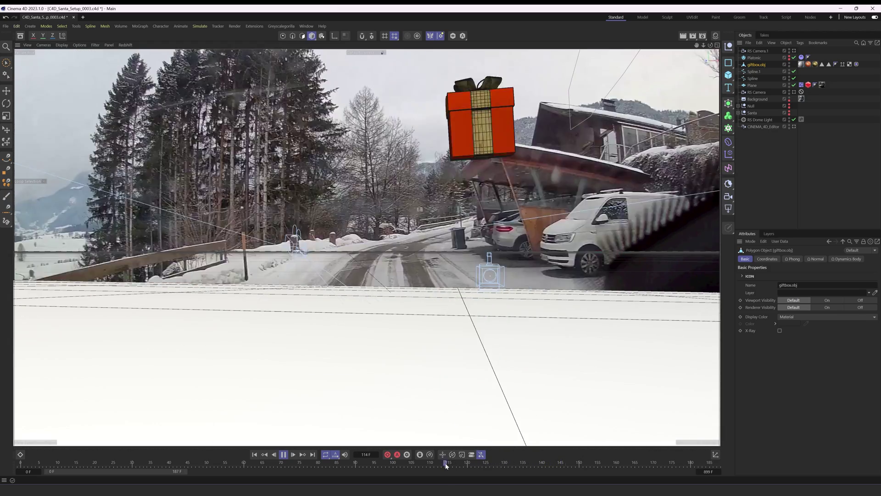
key("F8")
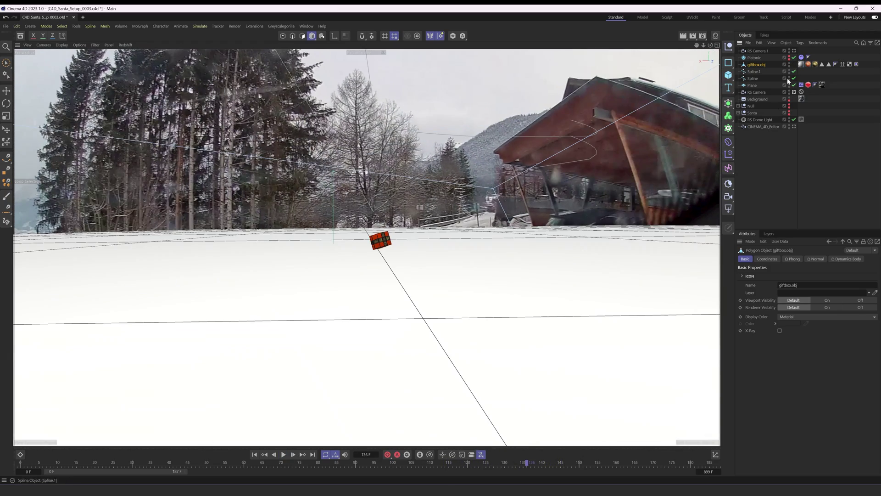
left_click_drag(513, 463, 389, 467)
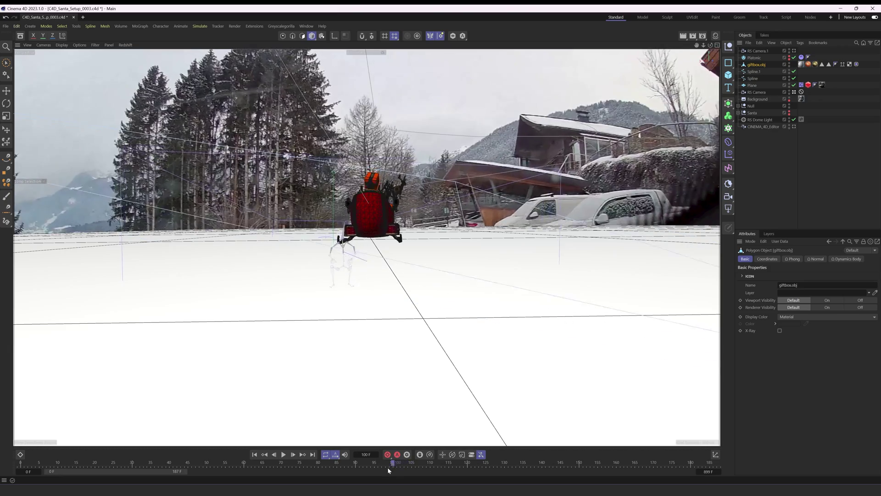
left_click(283, 454)
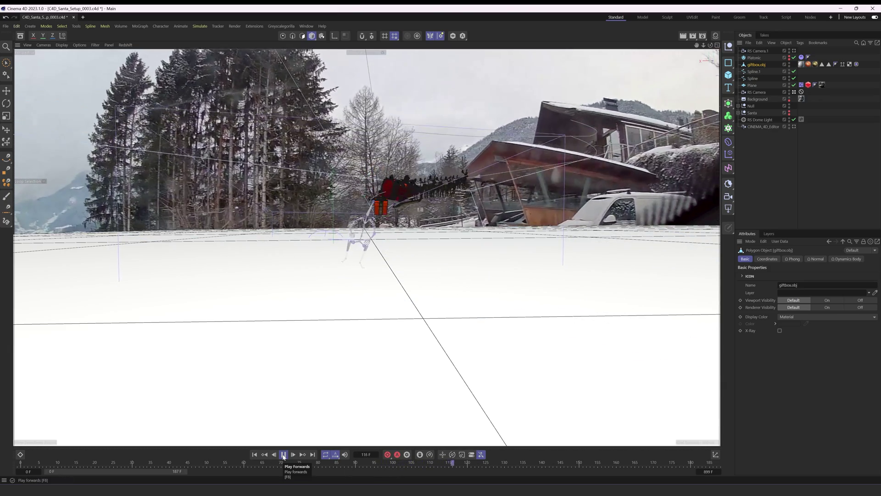